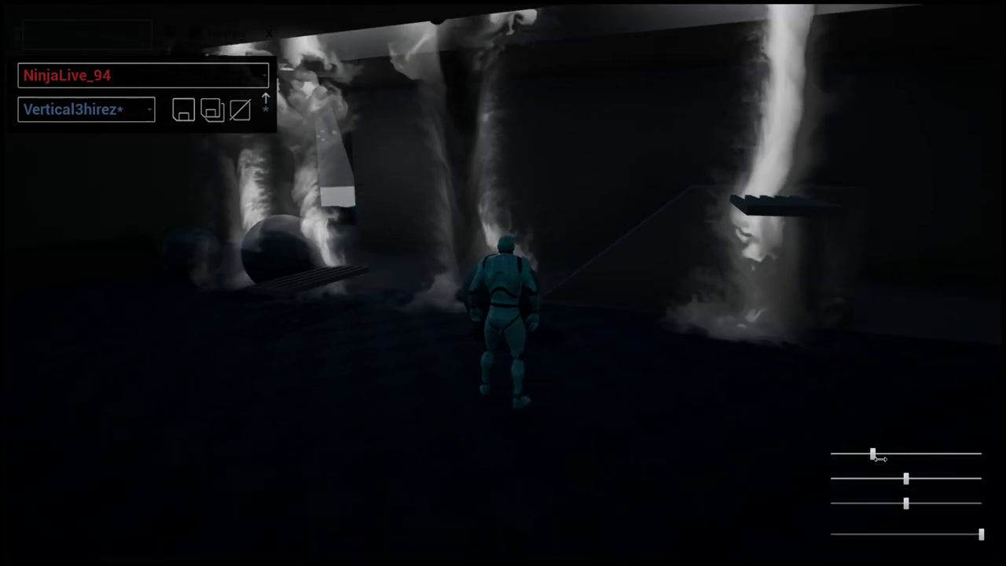
# Raise the top lighting slider, run the mannequin into the smoke columns and jump inside one
pyautogui.moveTo(909, 463); pyautogui.dragTo(921, 461)
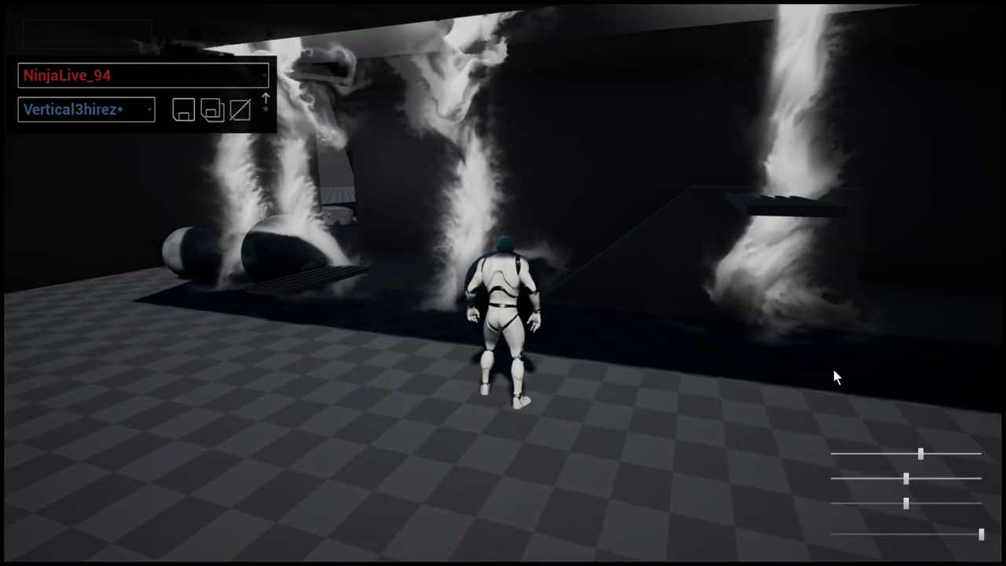
pyautogui.press('w')
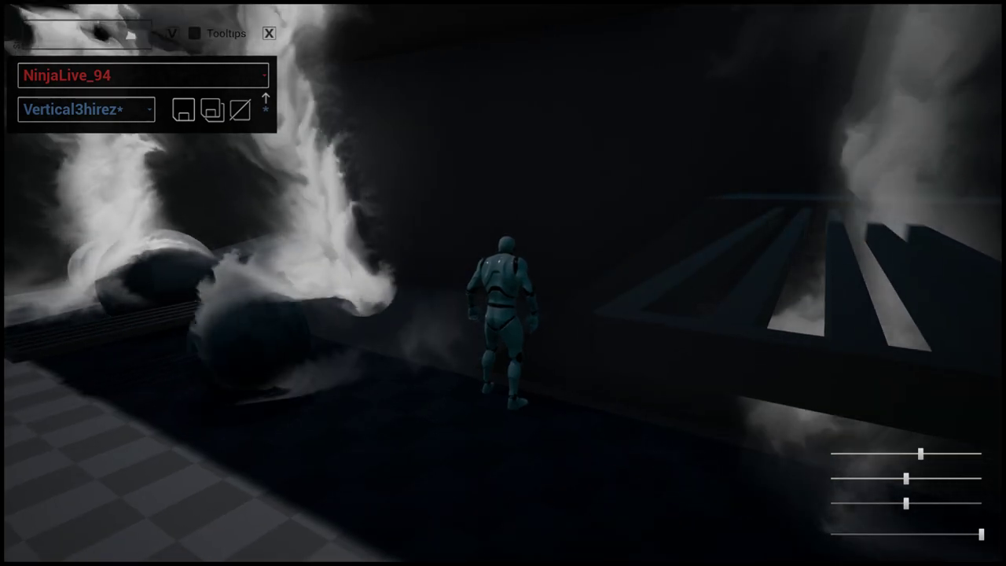
pyautogui.press('d')
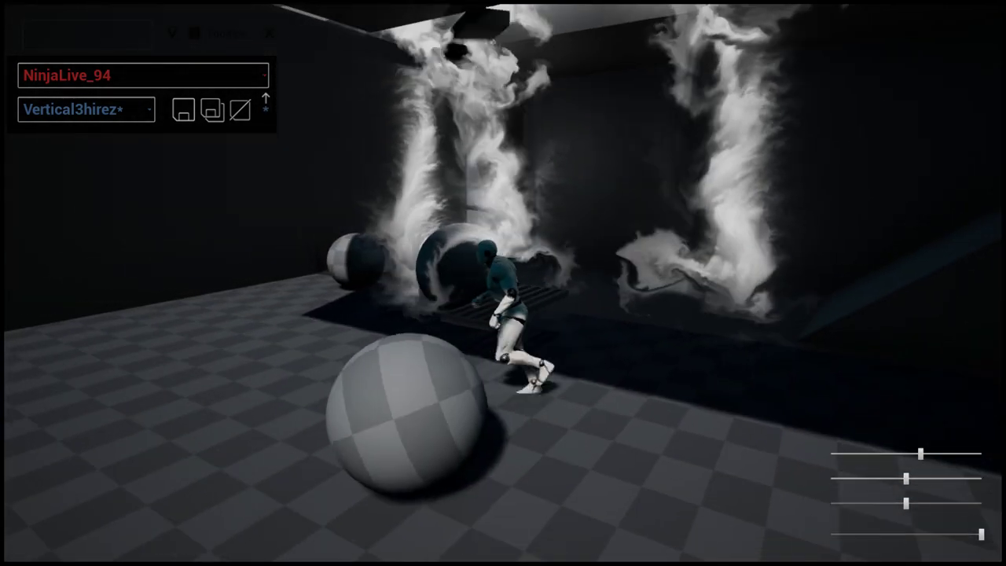
pyautogui.press('w')
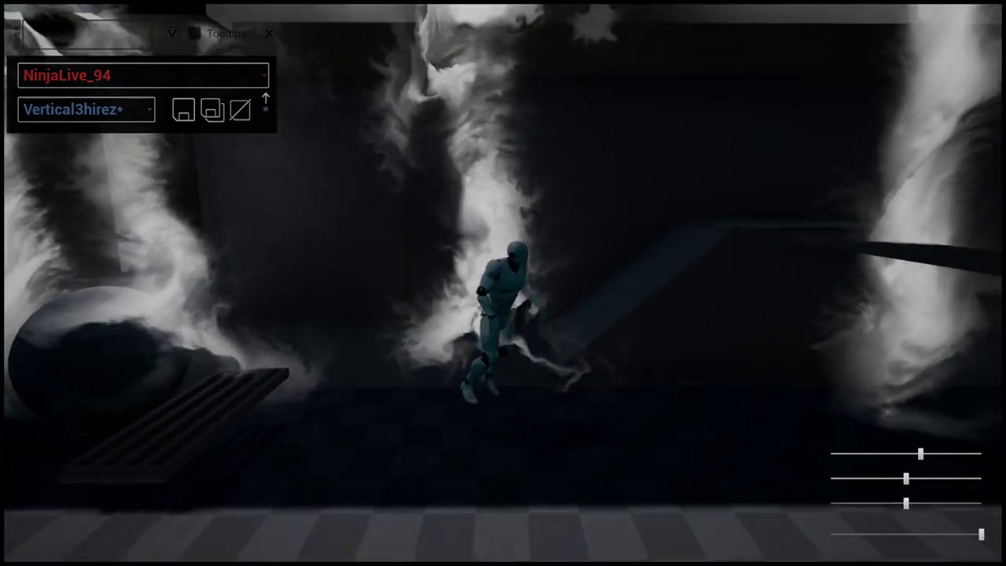
pyautogui.press('space')
pyautogui.press('w')
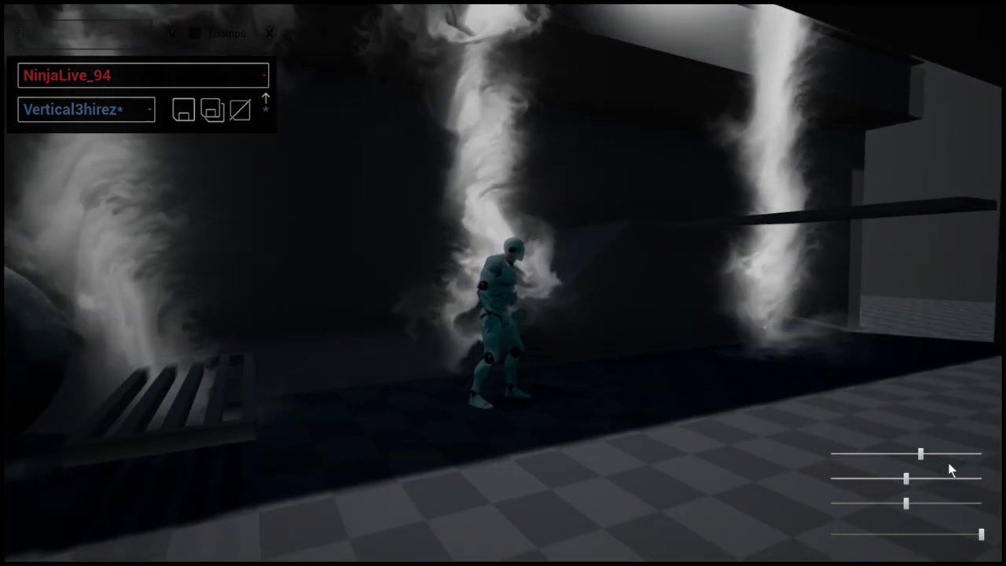
# Lower the top lighting slider to dim the scene and make the mannequin jump
pyautogui.moveTo(921, 455); pyautogui.dragTo(916, 464)
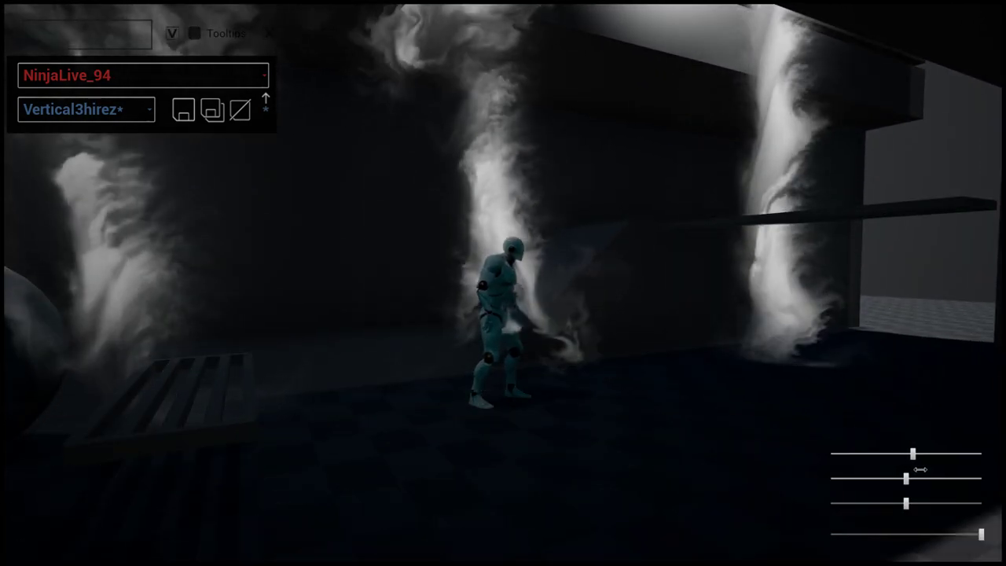
pyautogui.click(902, 467)
pyautogui.press('space')
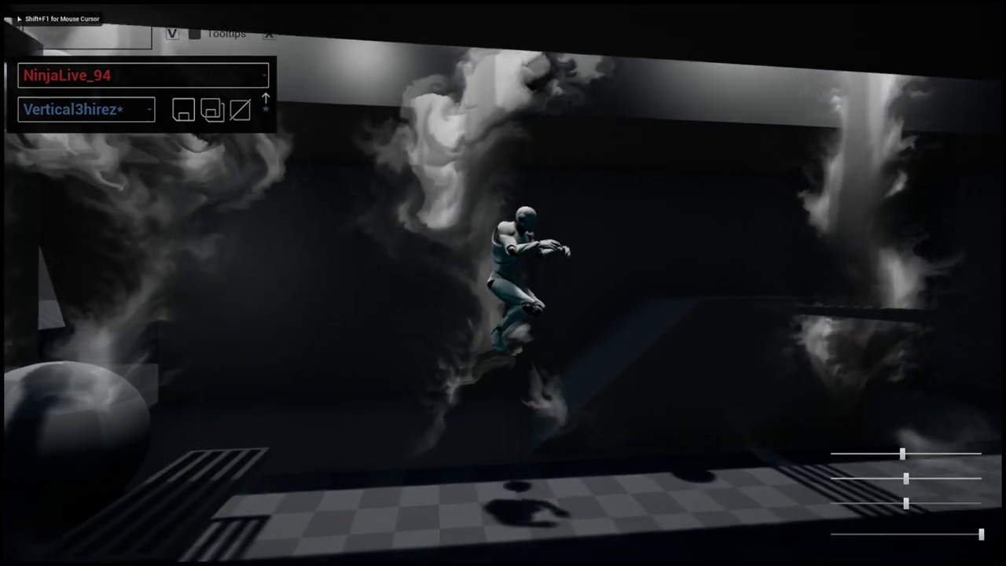
# Run to the floor grate, jump toward the ceiling platform, then run along the wall to the sphere
pyautogui.press('w')
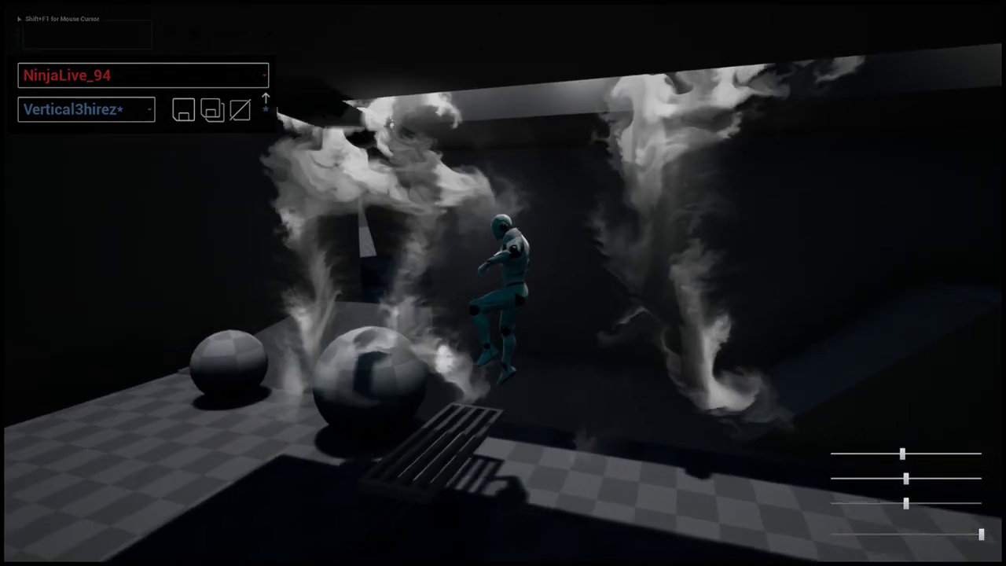
pyautogui.press('space')
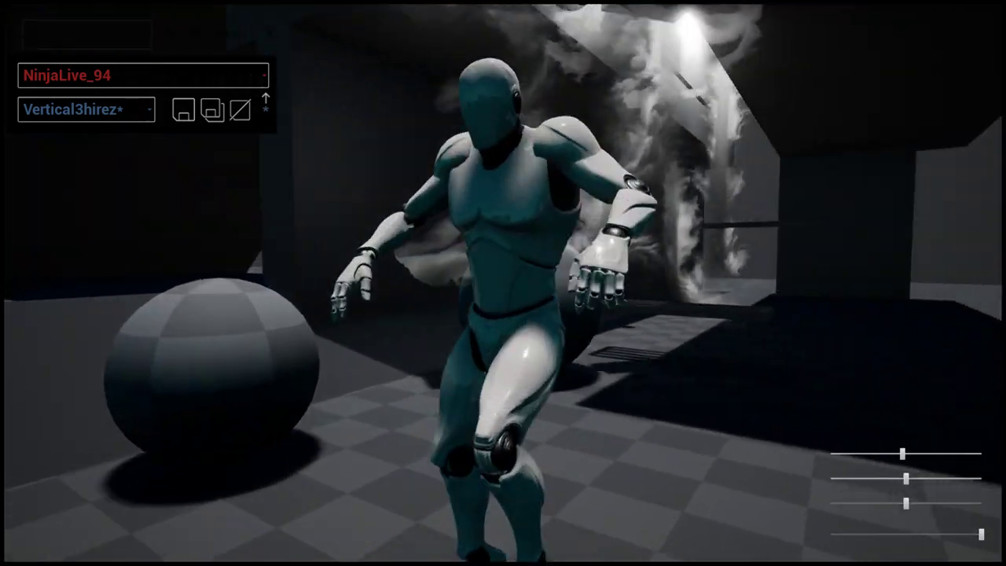
pyautogui.press('w')
pyautogui.press('d')
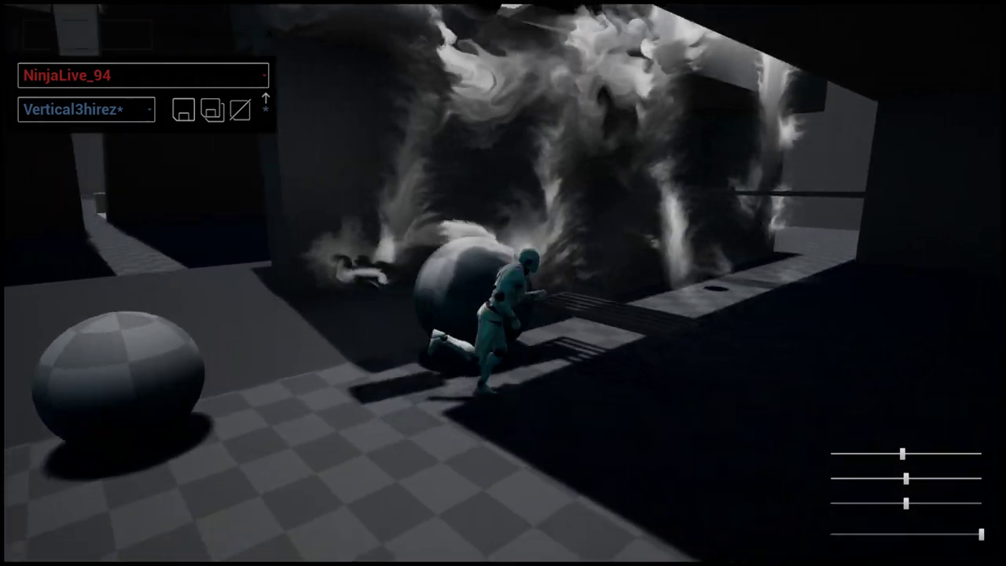
pyautogui.press('a')
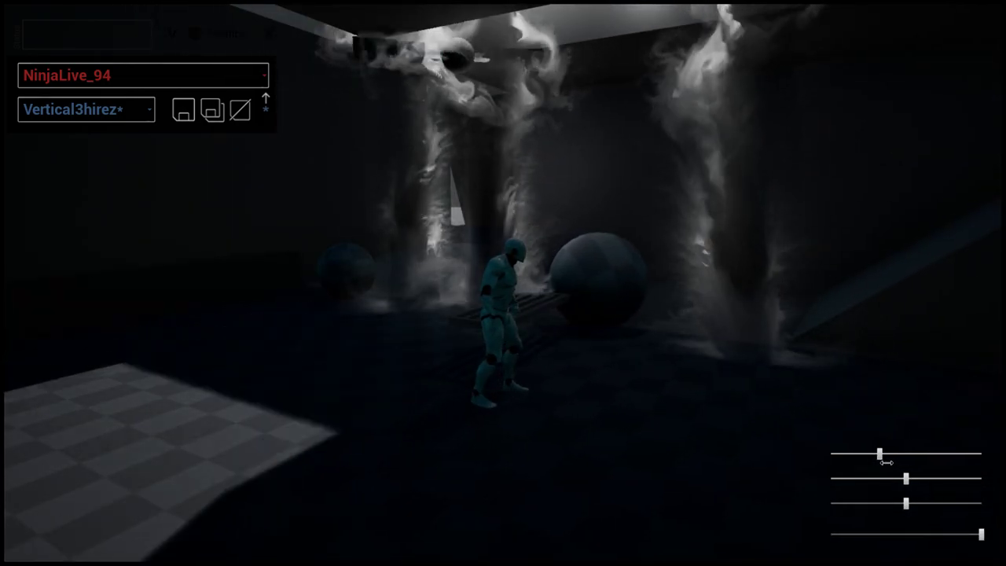
# Brighten then darken the scene lighting and regain control of the game view
pyautogui.moveTo(871, 461); pyautogui.dragTo(934, 466)
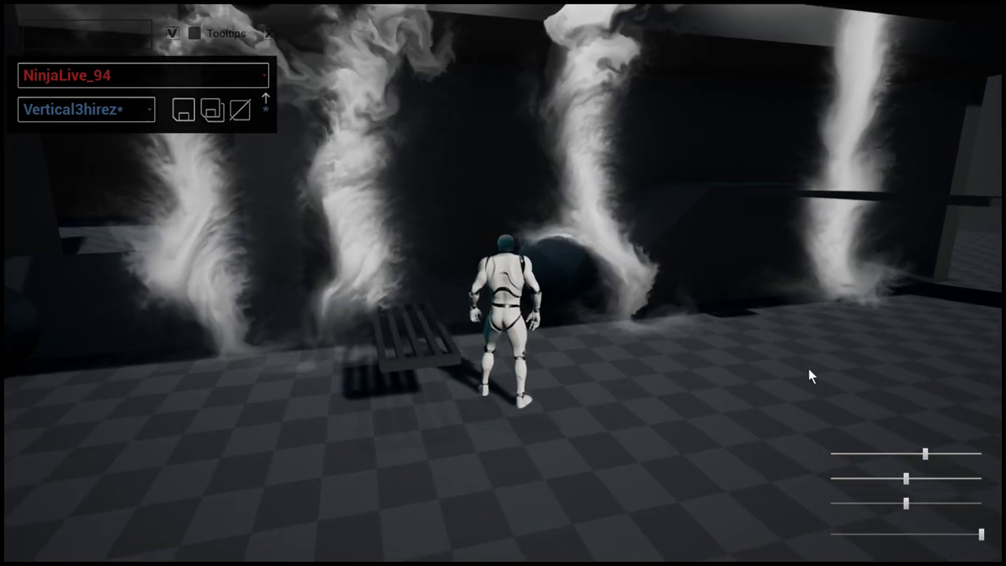
pyautogui.moveTo(923, 453); pyautogui.dragTo(908, 461)
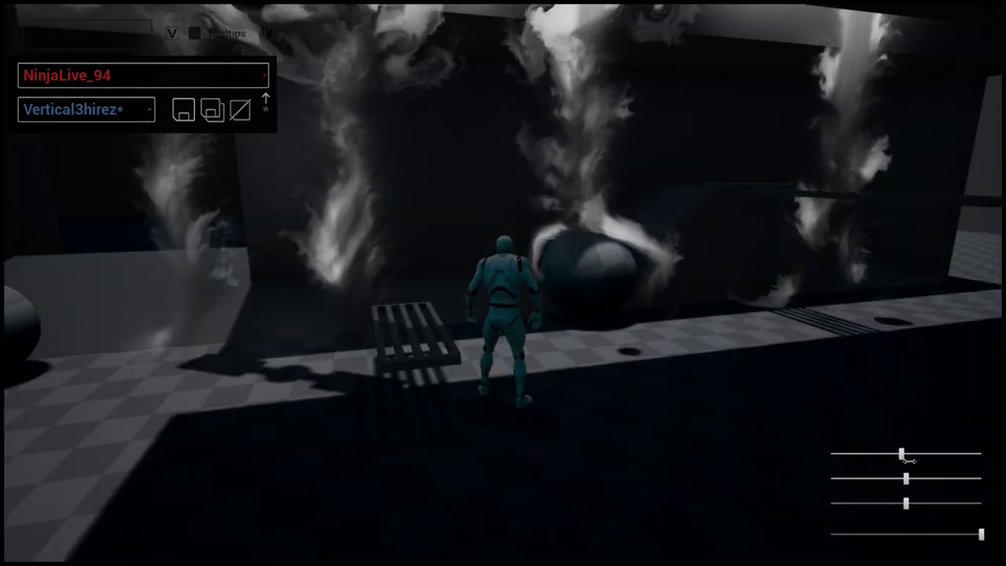
pyautogui.click(681, 358)
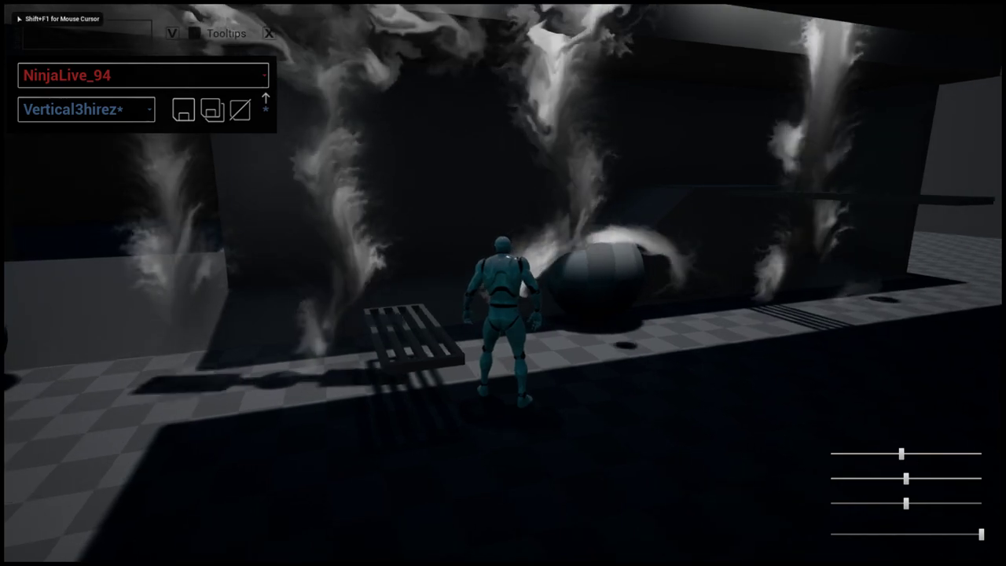
pyautogui.hotkey('shift', 'F1')
pyautogui.click(681, 357)
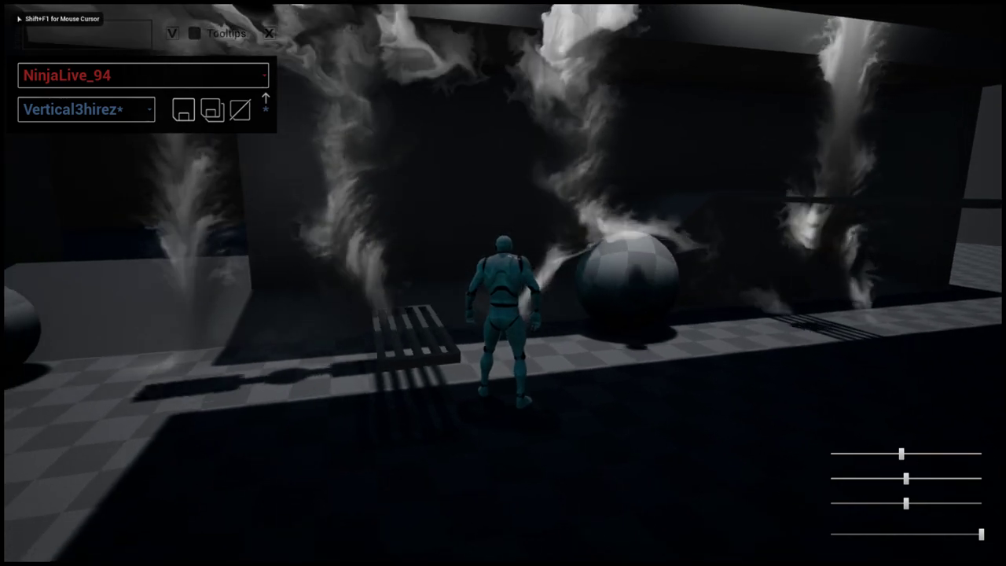
# Run the mannequin past the sphere, left along the walkway, and jump toward the smoke columns
pyautogui.press('w')
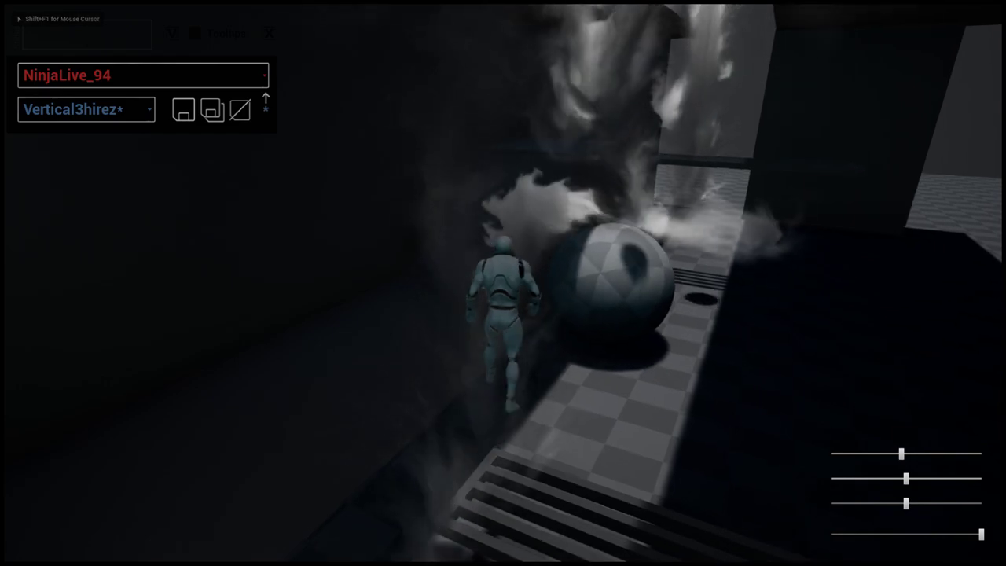
pyautogui.press('w')
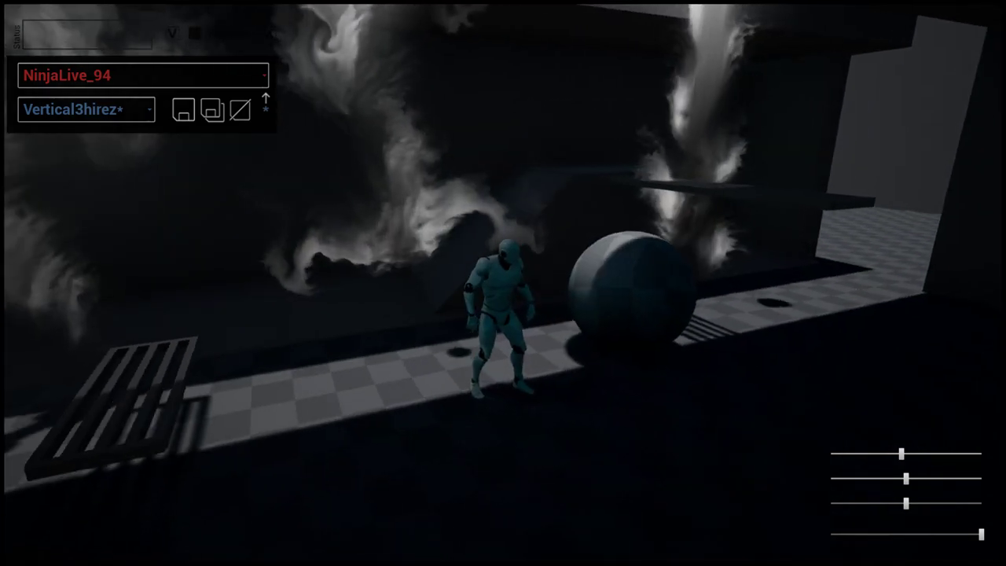
pyautogui.press('a')
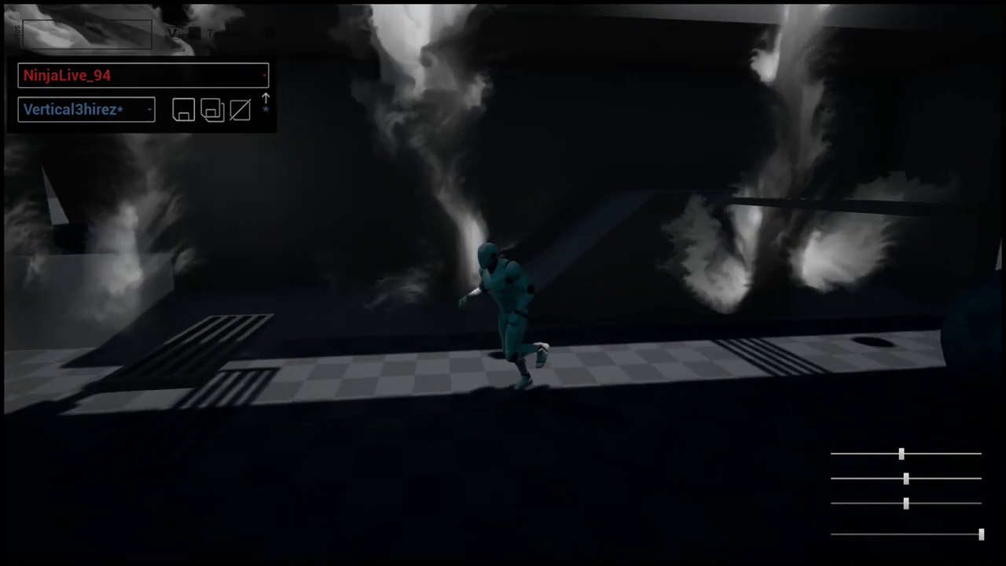
pyautogui.press('w')
pyautogui.press('space')
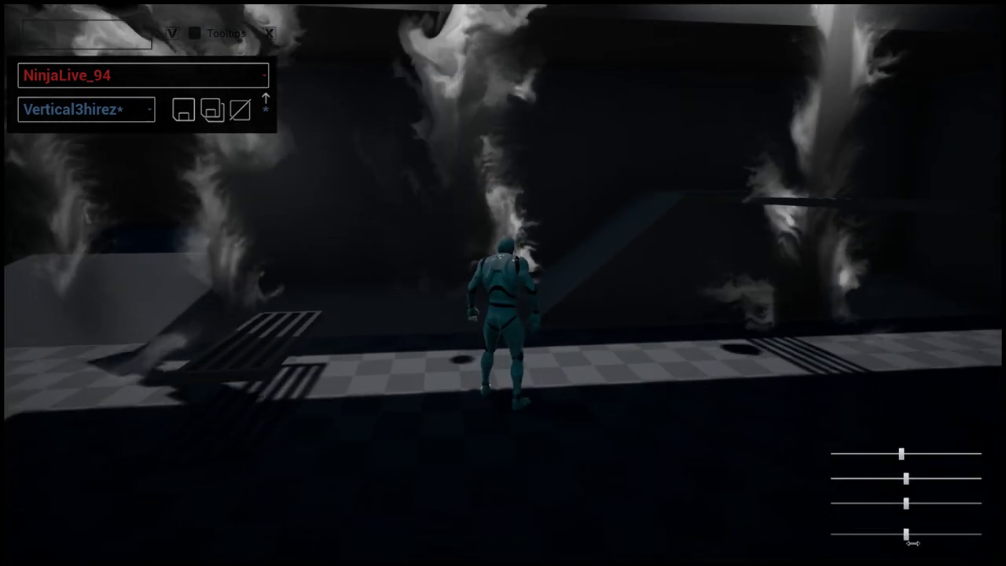
# Lower the velocity offset, run toward the light beam, jump up beside it, and reduce the offset further
pyautogui.moveTo(908, 534); pyautogui.dragTo(943, 535)
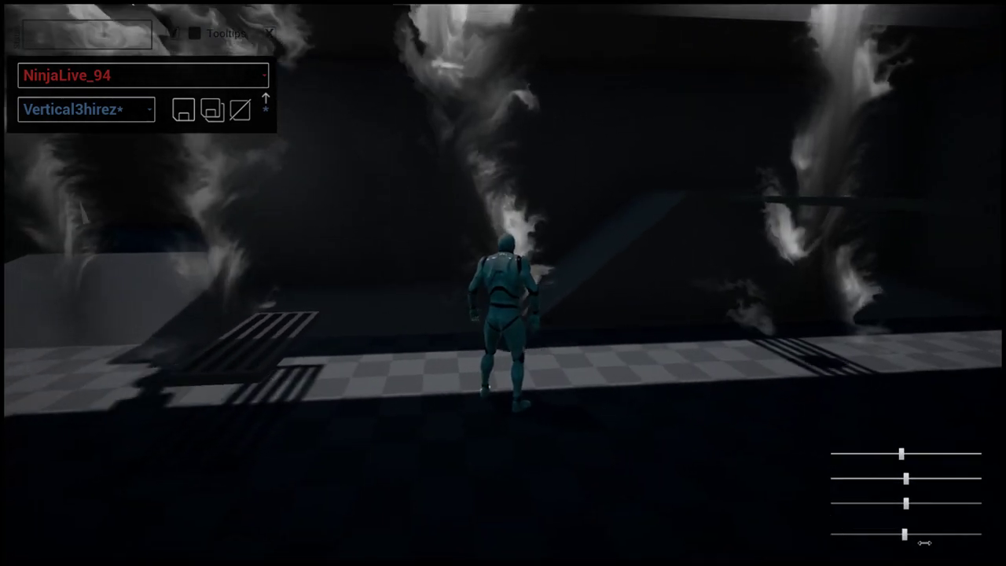
pyautogui.click(942, 511)
pyautogui.press('w')
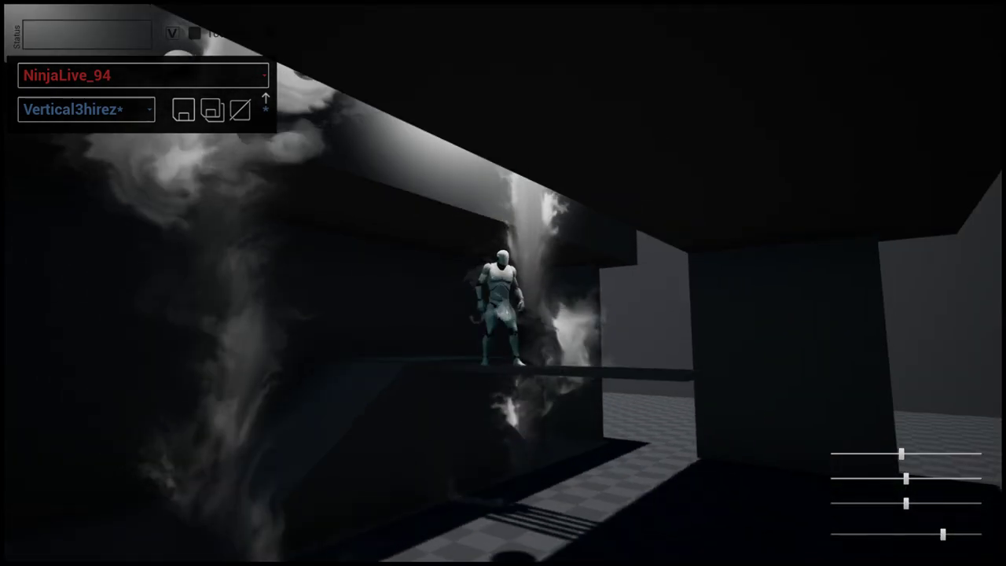
pyautogui.press('space')
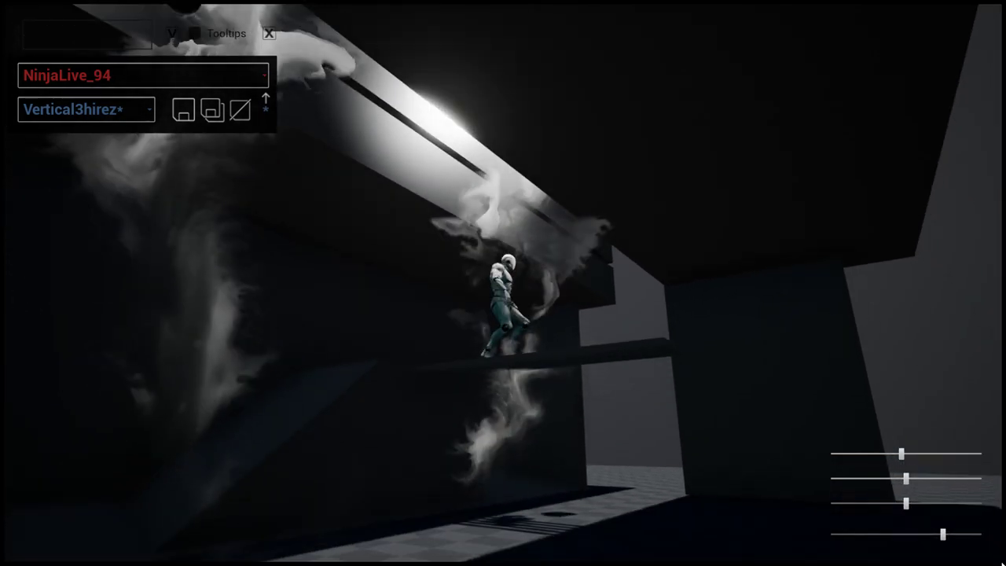
pyautogui.moveTo(924, 539); pyautogui.dragTo(921, 539)
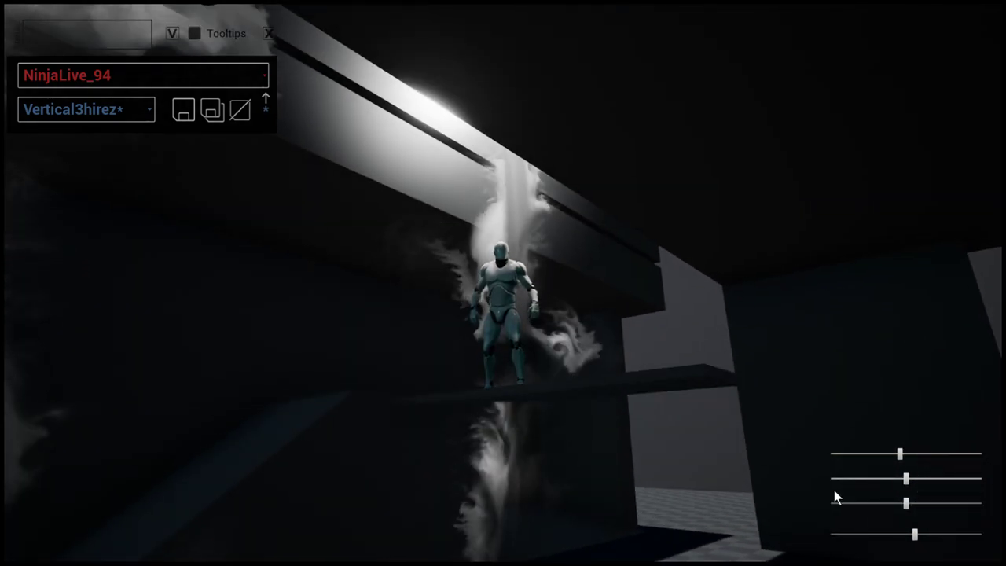
# Raise the velocity offset, then lower it again, and brighten the scene lighting
pyautogui.moveTo(915, 534); pyautogui.dragTo(924, 534)
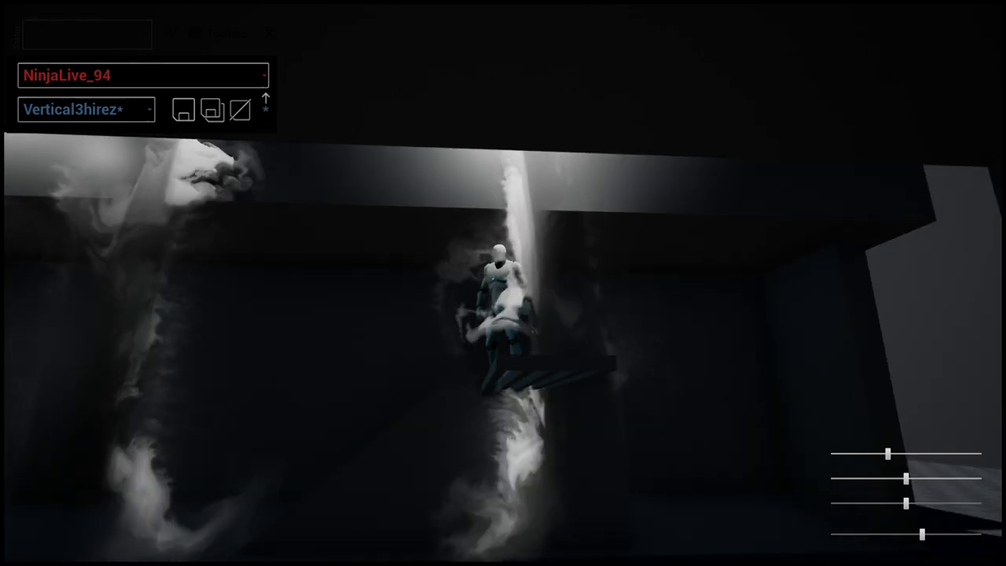
pyautogui.moveTo(918, 534); pyautogui.dragTo(950, 537)
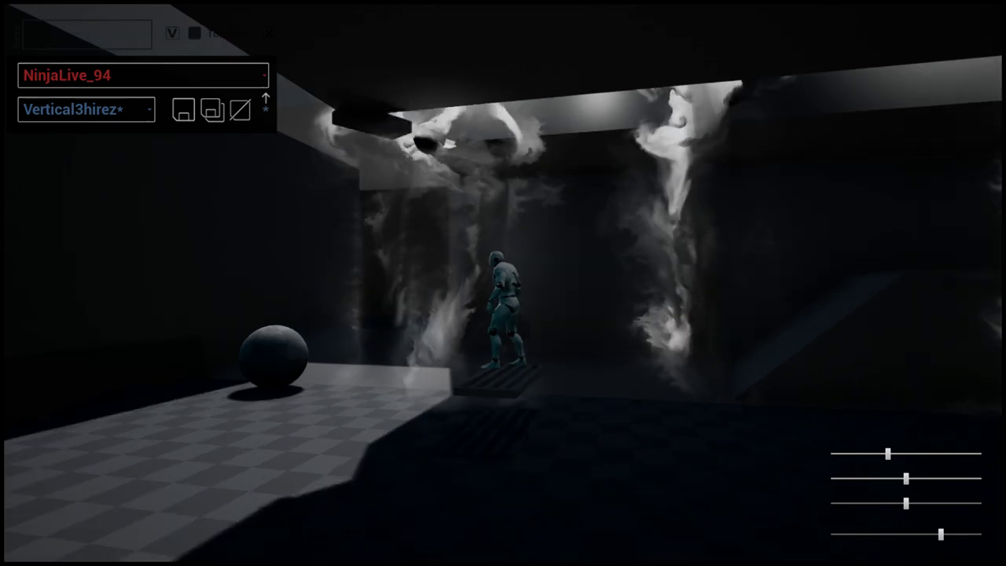
pyautogui.moveTo(943, 533); pyautogui.dragTo(911, 534)
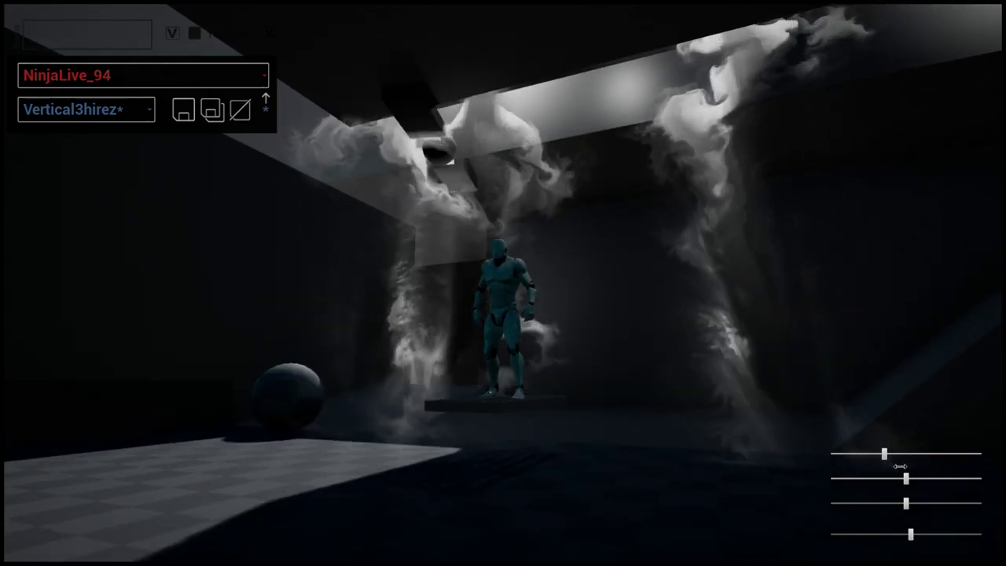
pyautogui.moveTo(900, 466); pyautogui.dragTo(934, 466)
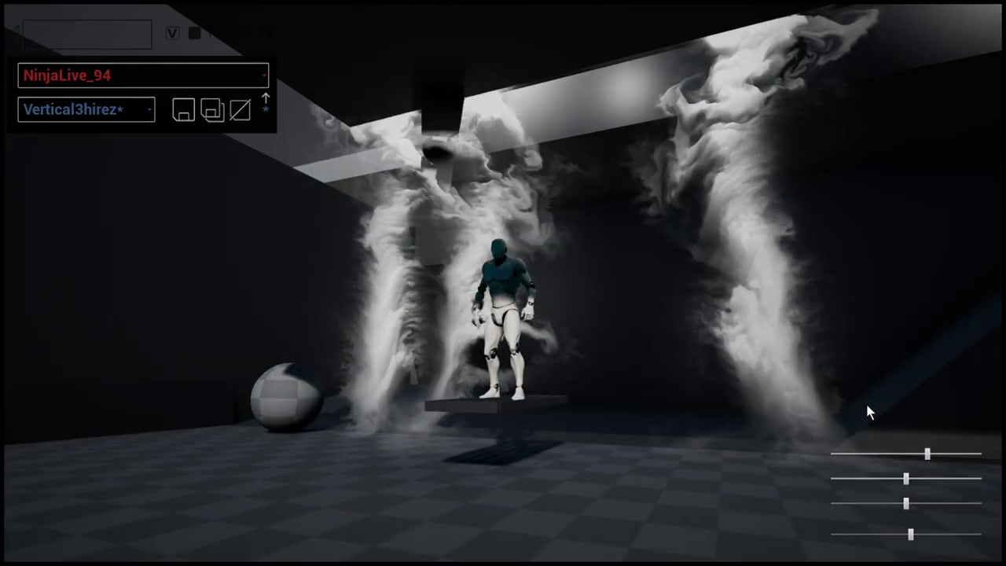
# Jump the mannequin onto the grate platform, turning the camera around it
pyautogui.click(865, 401)
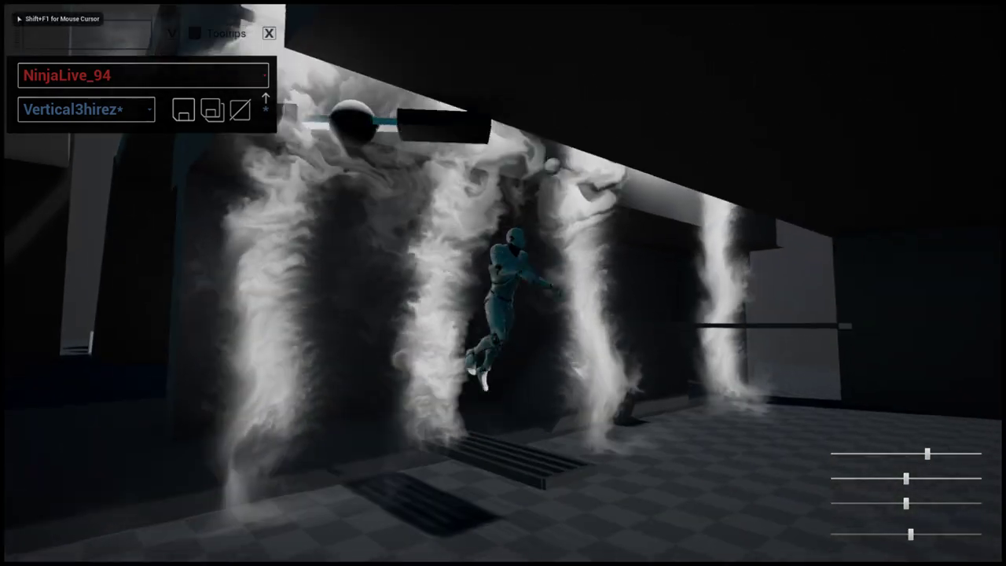
pyautogui.press('space')
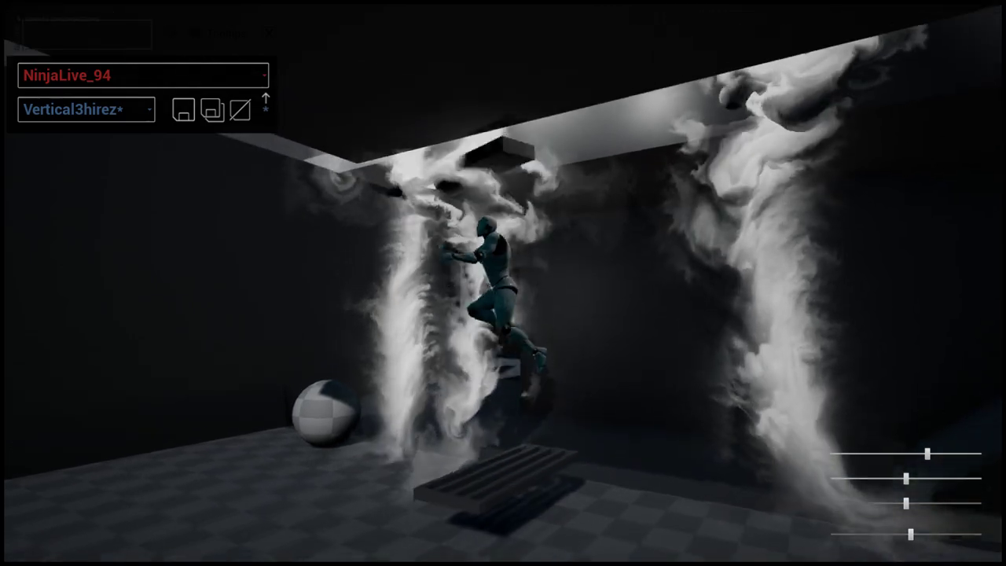
pyautogui.hotkey('shift', 'F1')
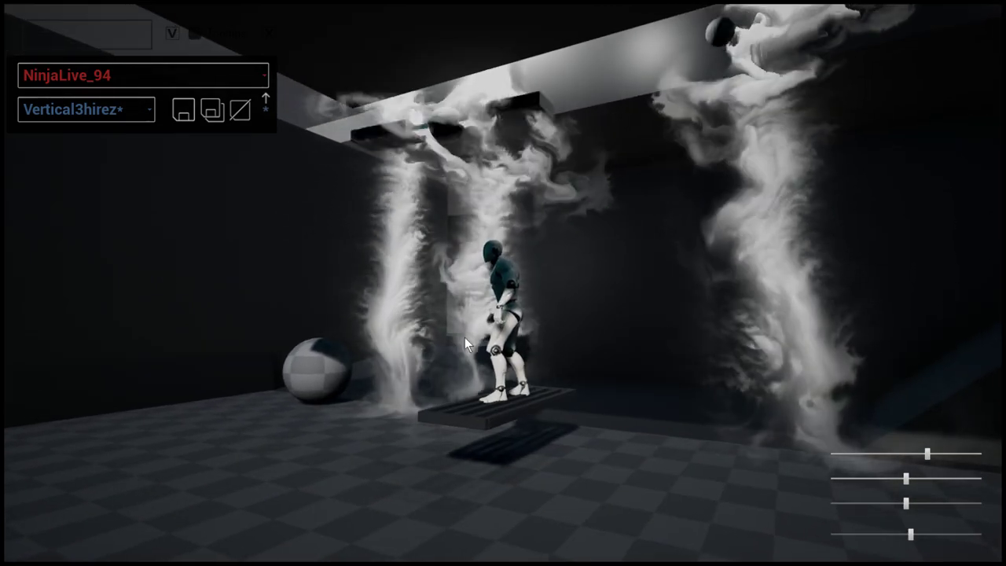
pyautogui.click(519, 218)
pyautogui.hotkey('shift', 'F1')
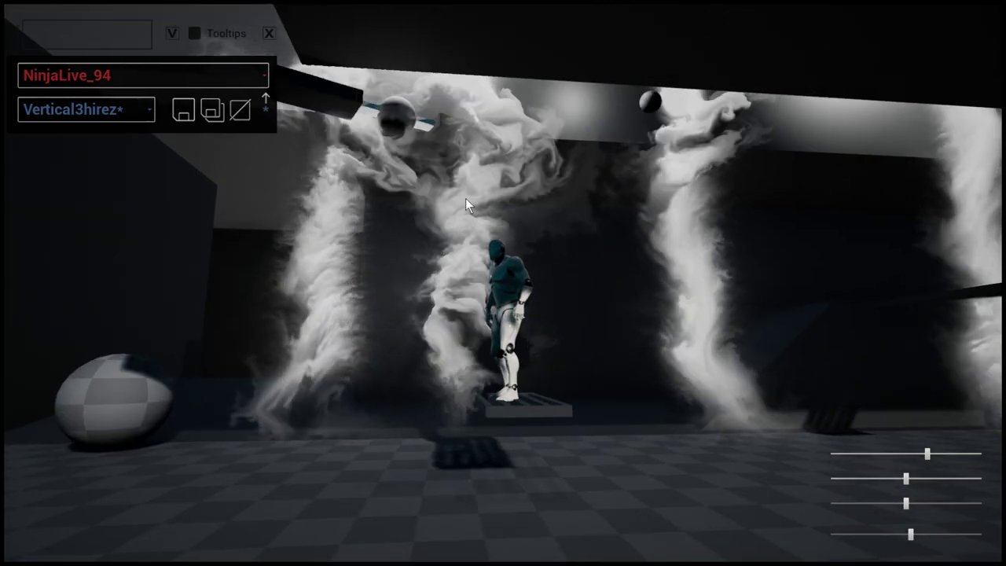
pyautogui.click(434, 225)
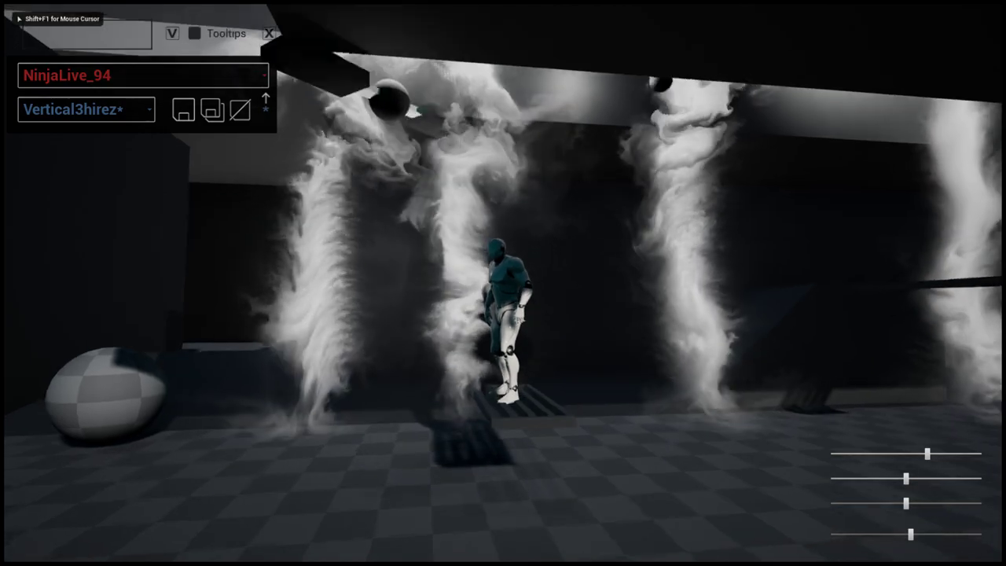
pyautogui.press('space')
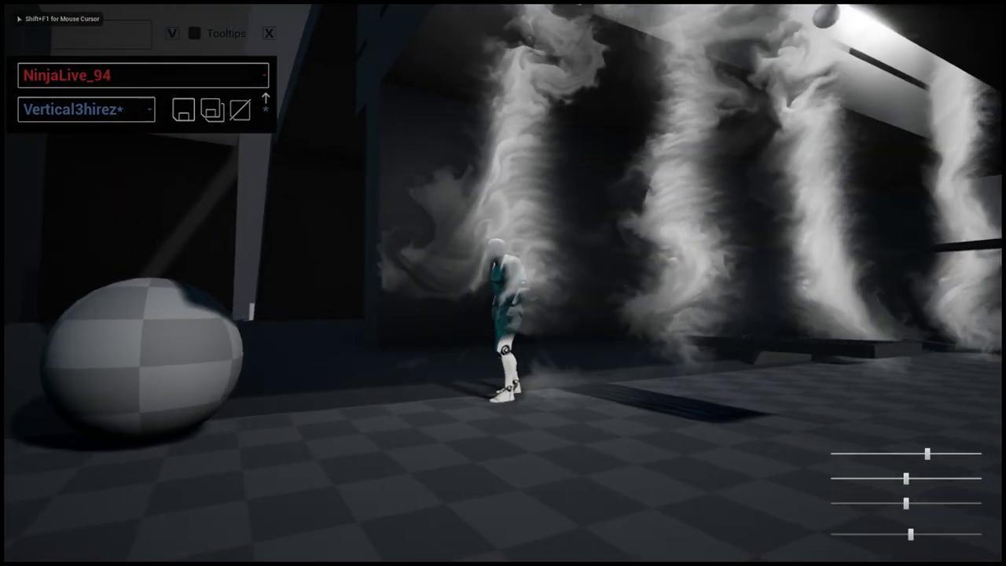
pyautogui.hotkey('shift', 'F1')
# Raise the bottom slider setting slightly and run the mannequin back through the smoke pillars
pyautogui.moveTo(910, 534); pyautogui.dragTo(942, 548)
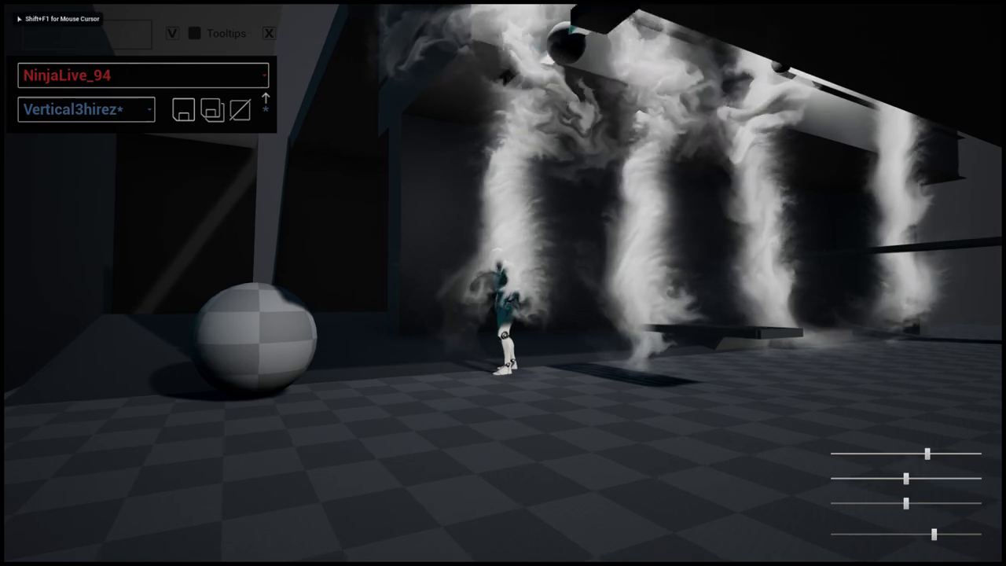
pyautogui.press('s')
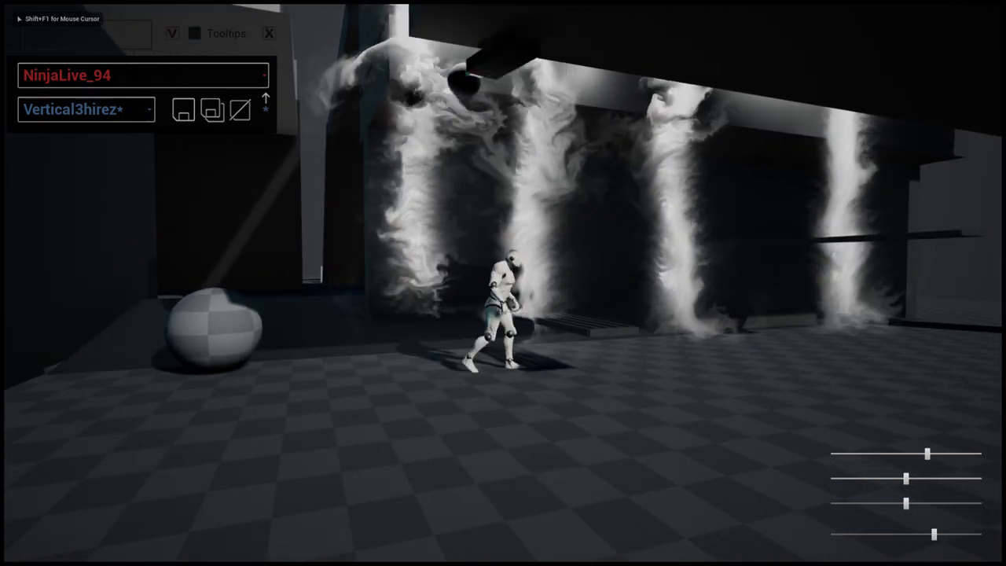
pyautogui.press('s')
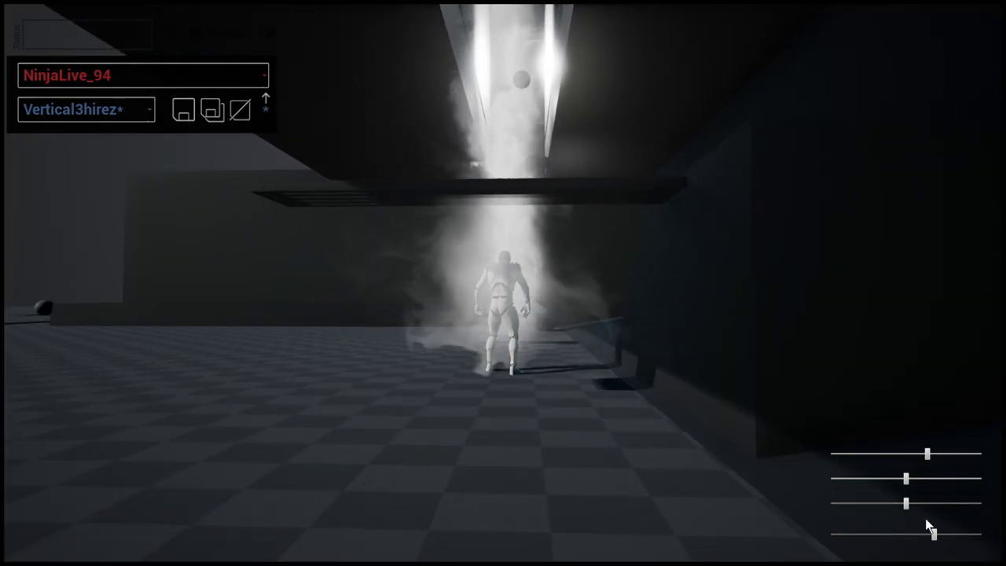
# Darken the scene lighting with two adjustments of the top slider
pyautogui.moveTo(919, 460); pyautogui.dragTo(901, 464)
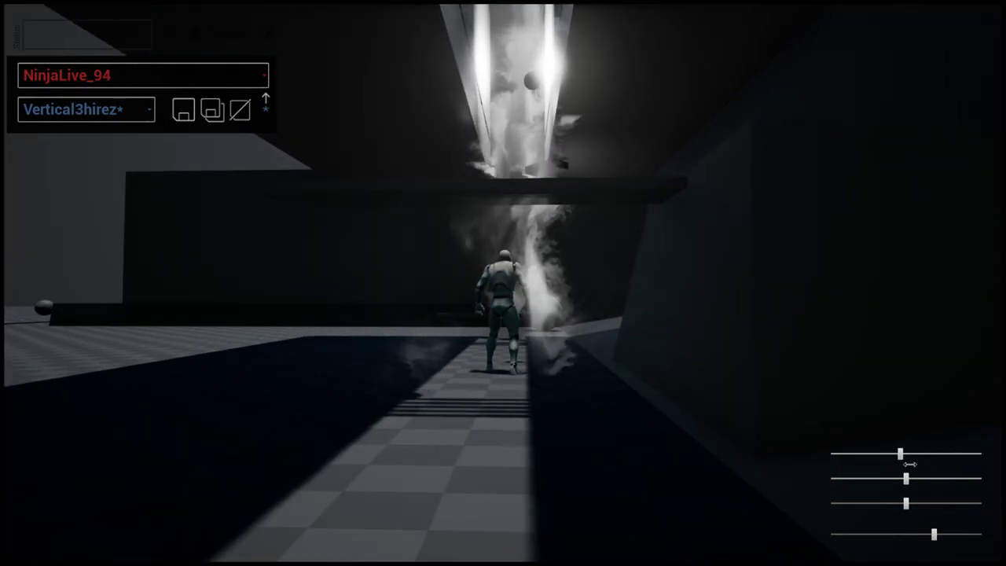
pyautogui.click(722, 376)
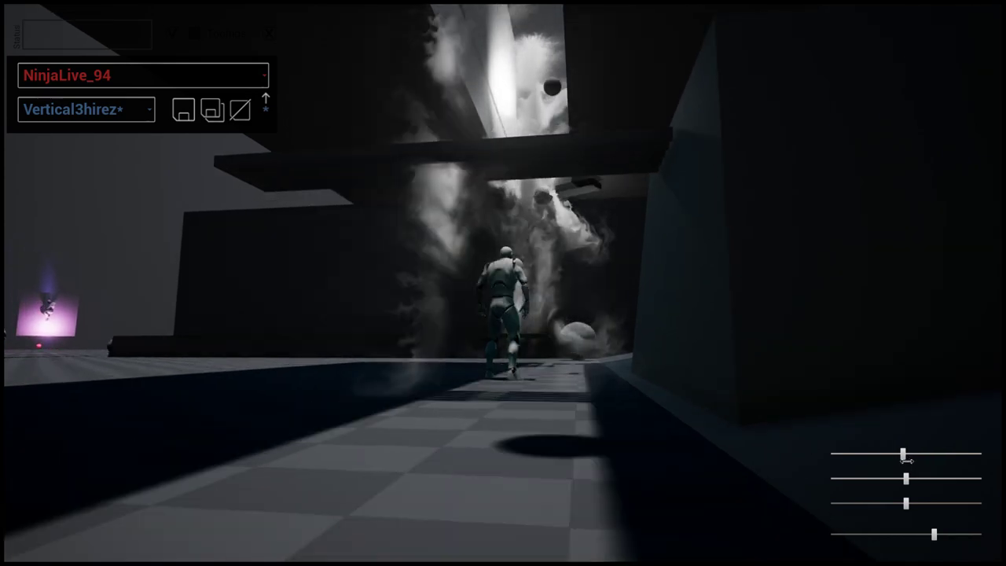
pyautogui.moveTo(906, 460)
pyautogui.mouseDown()
pyautogui.moveTo(897, 461)
pyautogui.moveTo(912, 464)
pyautogui.mouseUp()
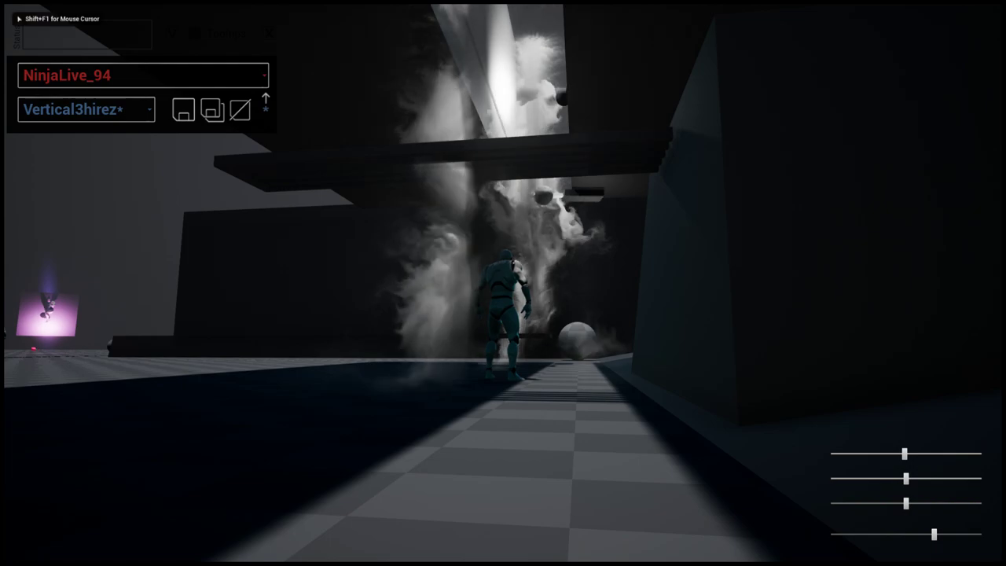
# Walk the mannequin down the corridor, jump into the smoke, then run left and jump toward the sphere
pyautogui.press('s')
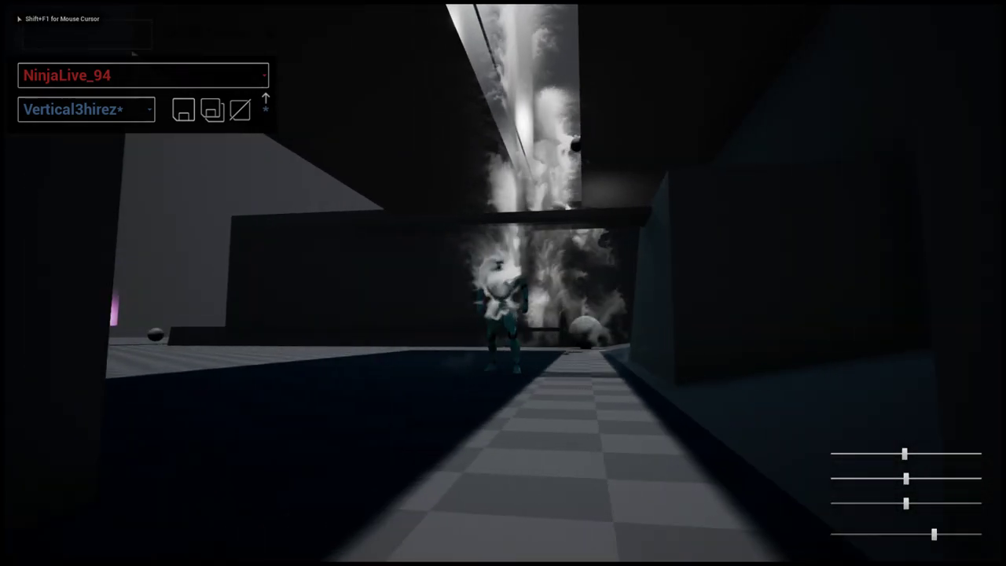
pyautogui.press('w')
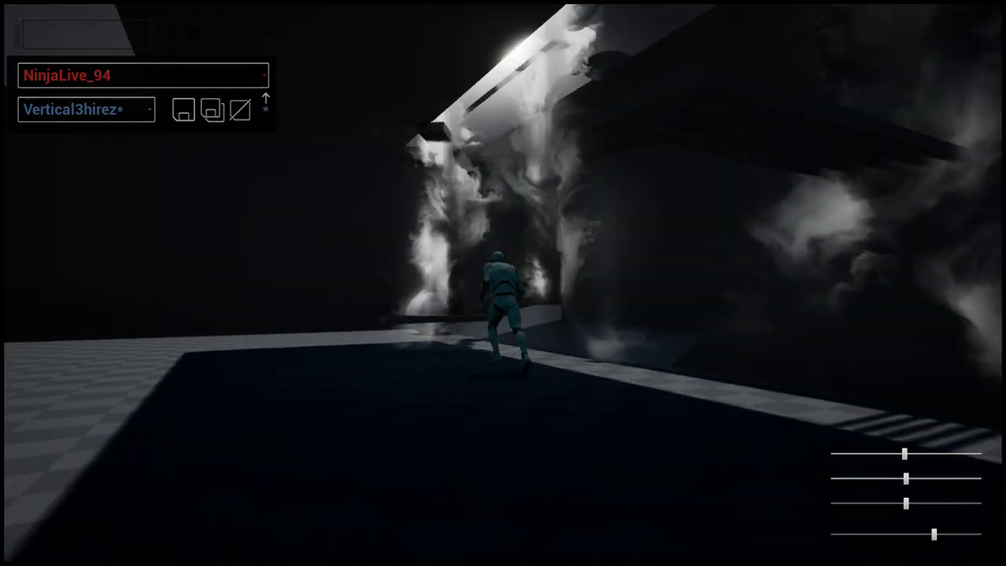
pyautogui.press('space')
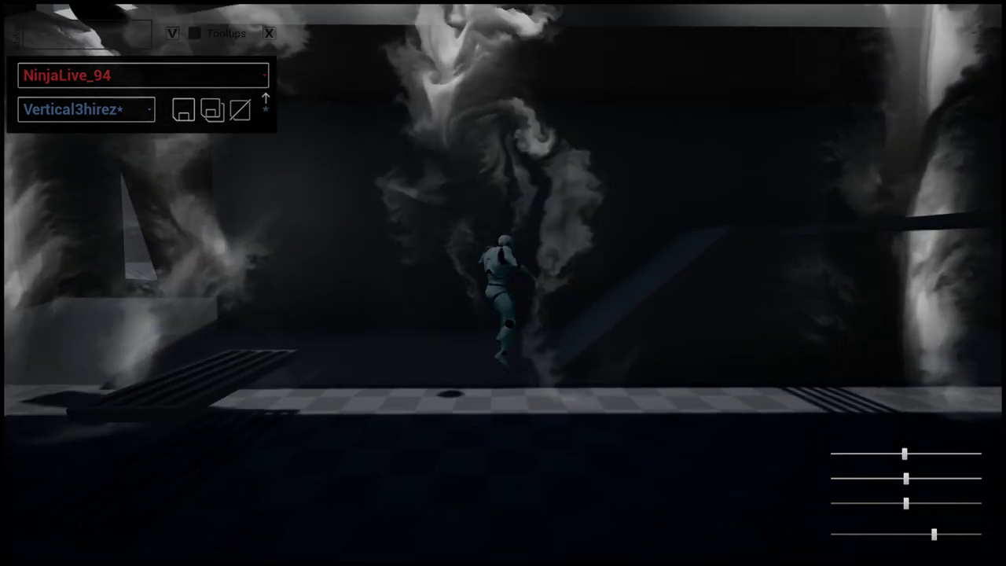
pyautogui.press('s')
pyautogui.click(685, 396)
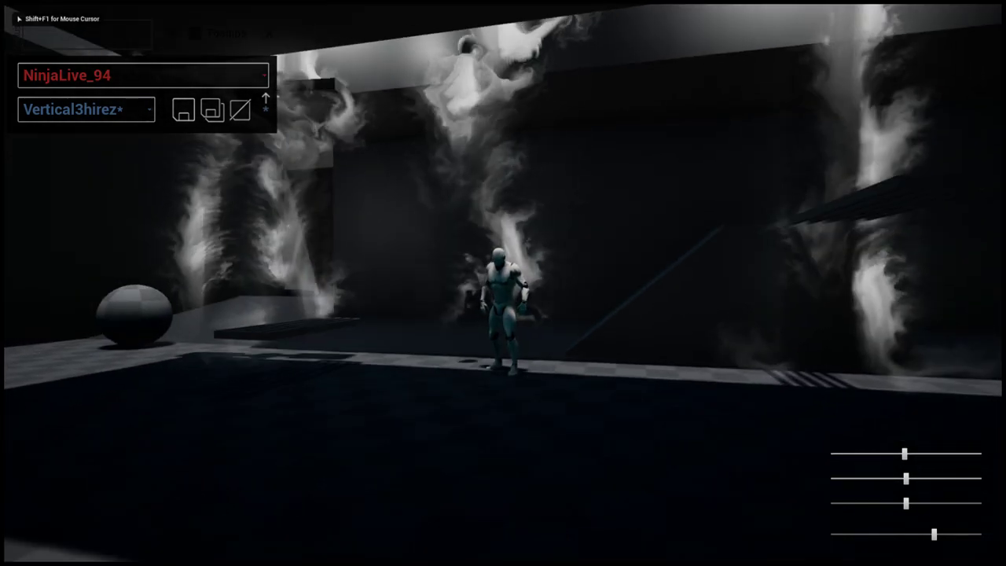
pyautogui.press('a')
pyautogui.press('space')
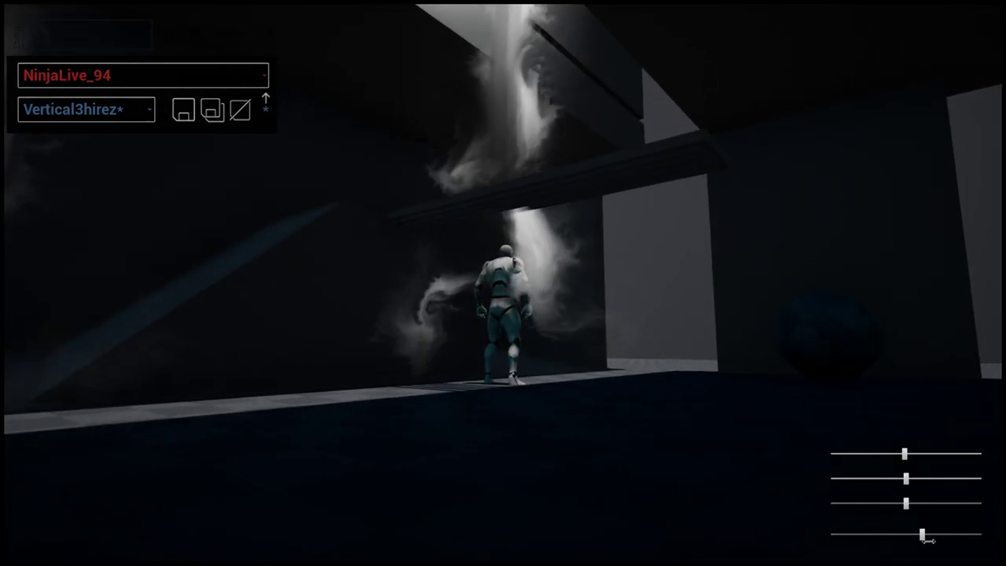
# Lower the bottom lighting slider slightly, walk the mannequin along the smoke wall, then release the mouse
pyautogui.moveTo(925, 536); pyautogui.dragTo(919, 535)
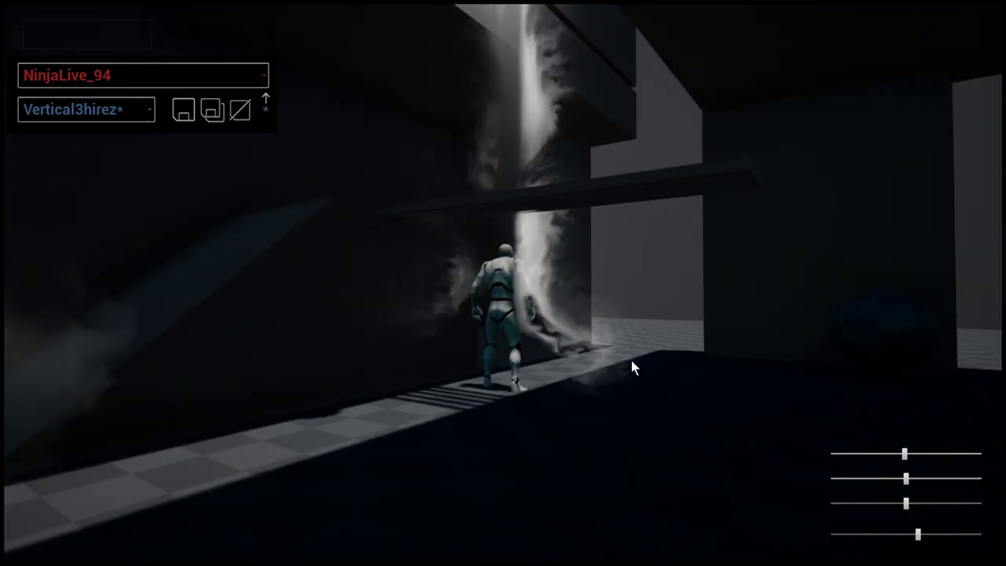
pyautogui.click(570, 61)
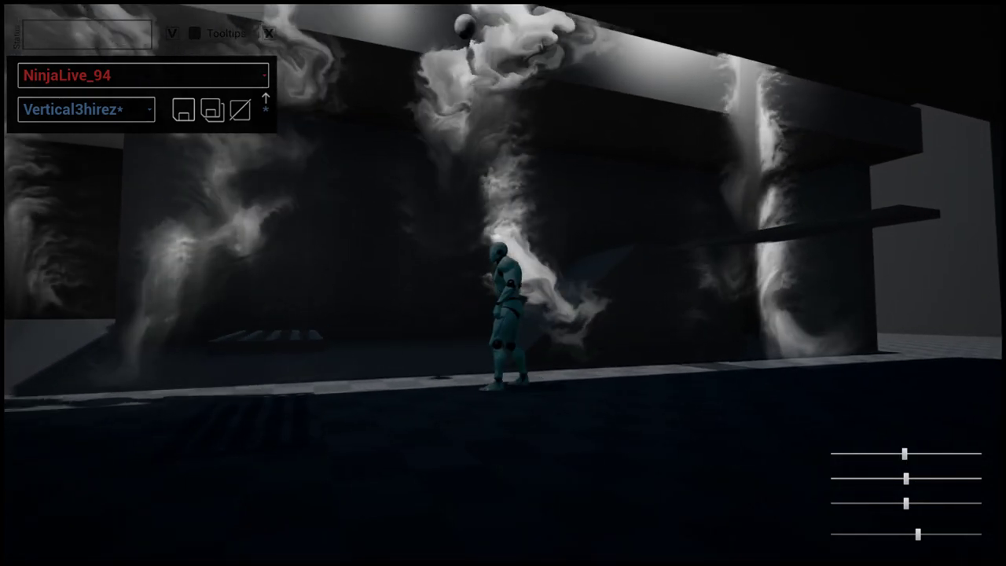
pyautogui.hotkey('shift', 'F1')
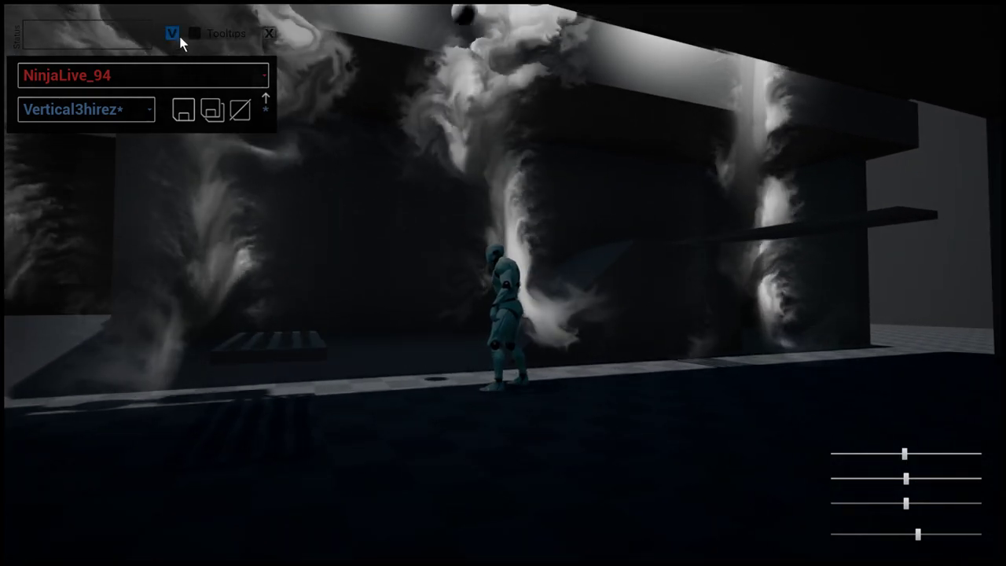
# Expand the NinjaLive panel and select NinjaLive_94 after briefly trying NinjaLive_95
pyautogui.click(175, 34)
pyautogui.click(131, 70)
pyautogui.click(104, 157)
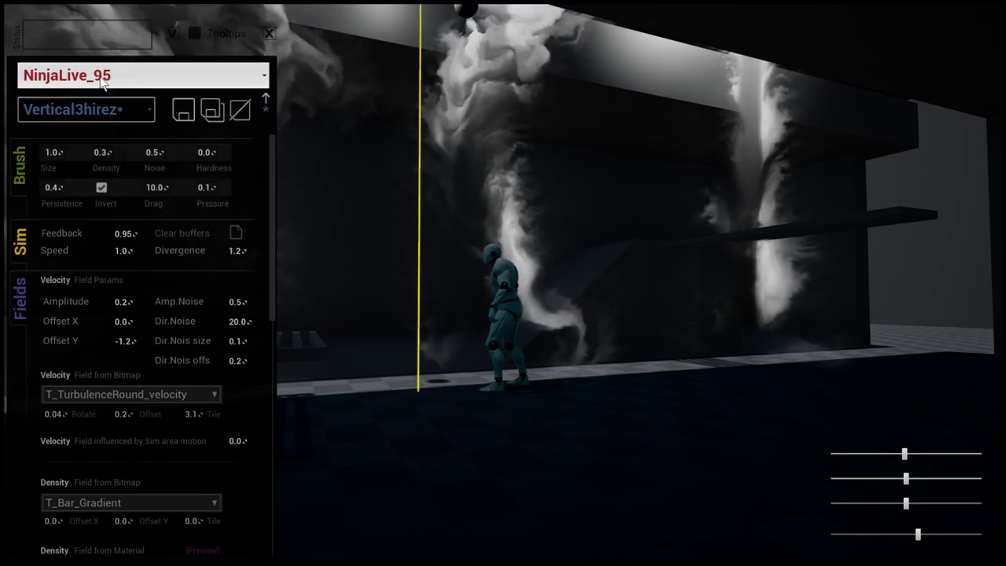
pyautogui.click(102, 84)
pyautogui.click(69, 135)
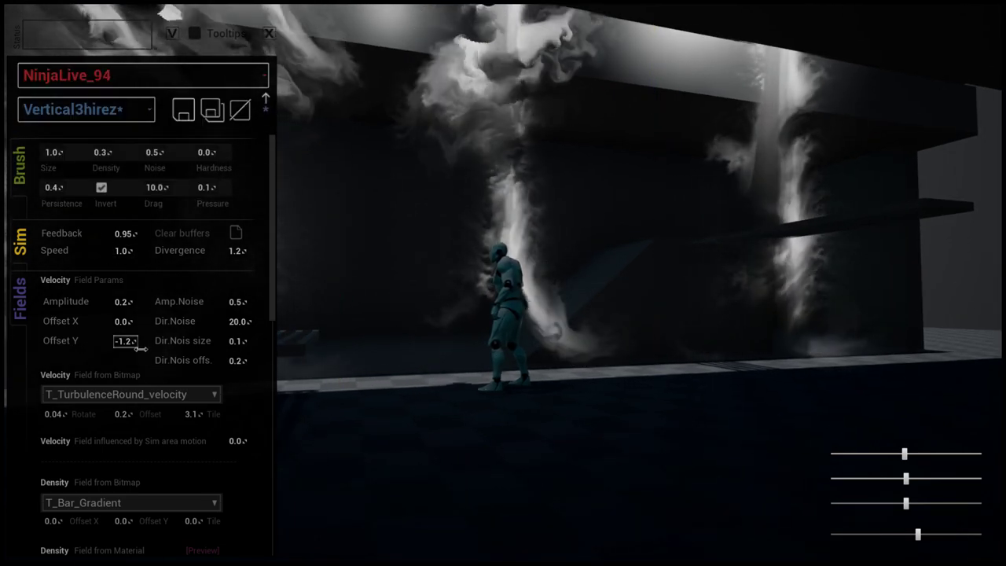
# Set the velocity Offset Y to -1.2, adjust the scene lighting, and resume controlling the mannequin
pyautogui.write('1.2')
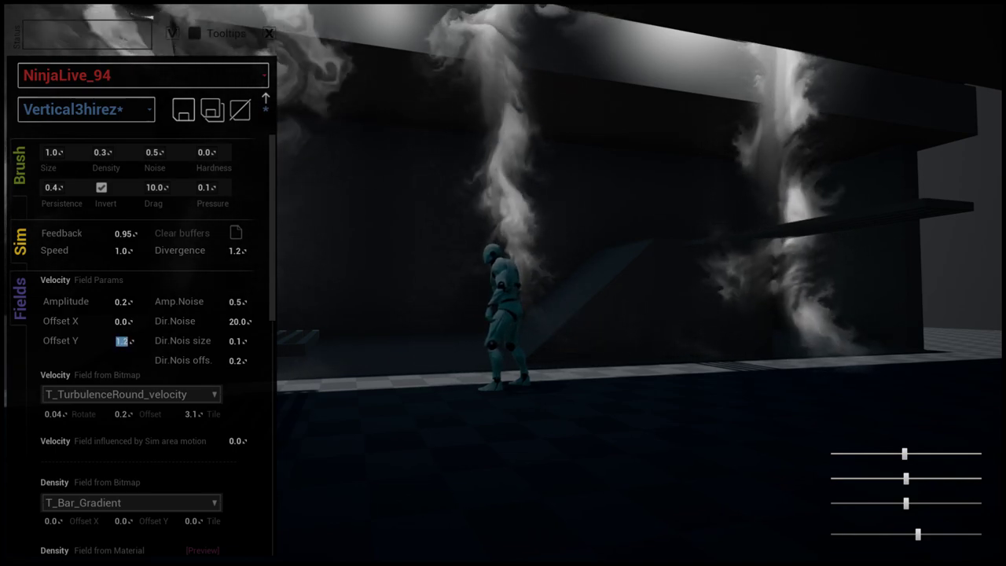
pyautogui.press('Return')
pyautogui.moveTo(911, 453)
pyautogui.mouseDown()
pyautogui.moveTo(882, 466)
pyautogui.moveTo(915, 470)
pyautogui.mouseUp()
pyautogui.write('-1.2')
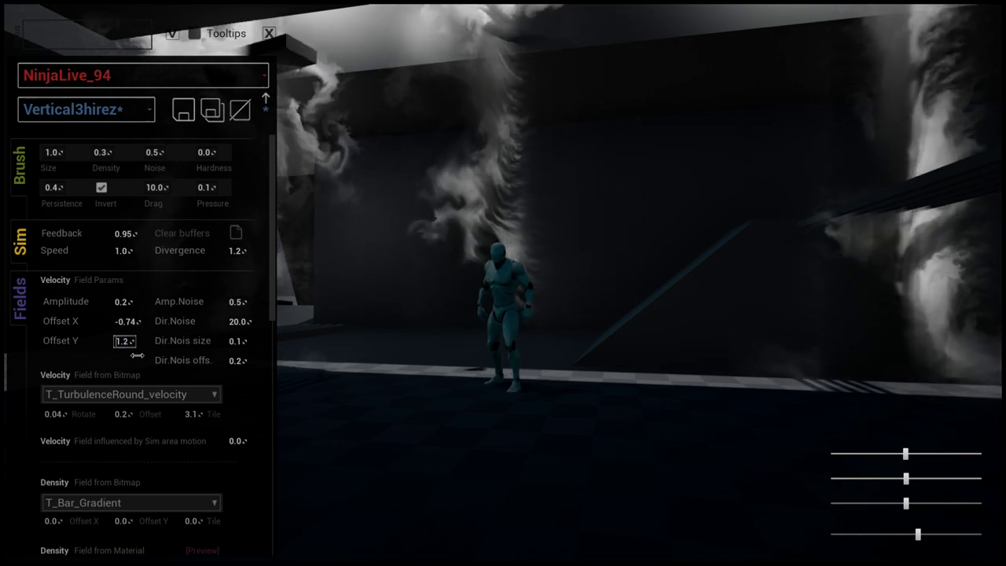
pyautogui.click(484, 164)
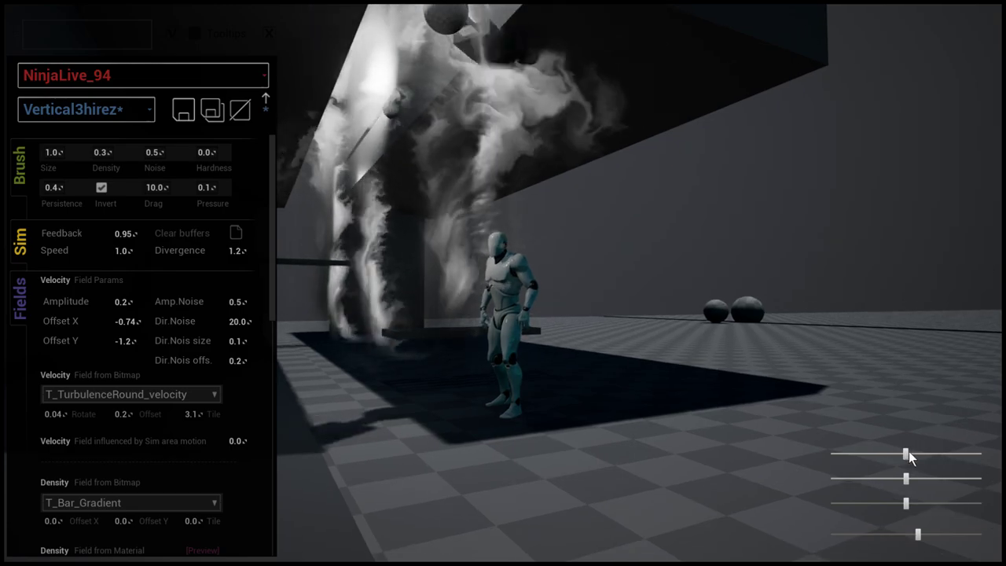
# Raise the top lighting slider, move the mannequin around, then stop Play-in-Editor with Esc
pyautogui.moveTo(907, 455); pyautogui.dragTo(941, 469)
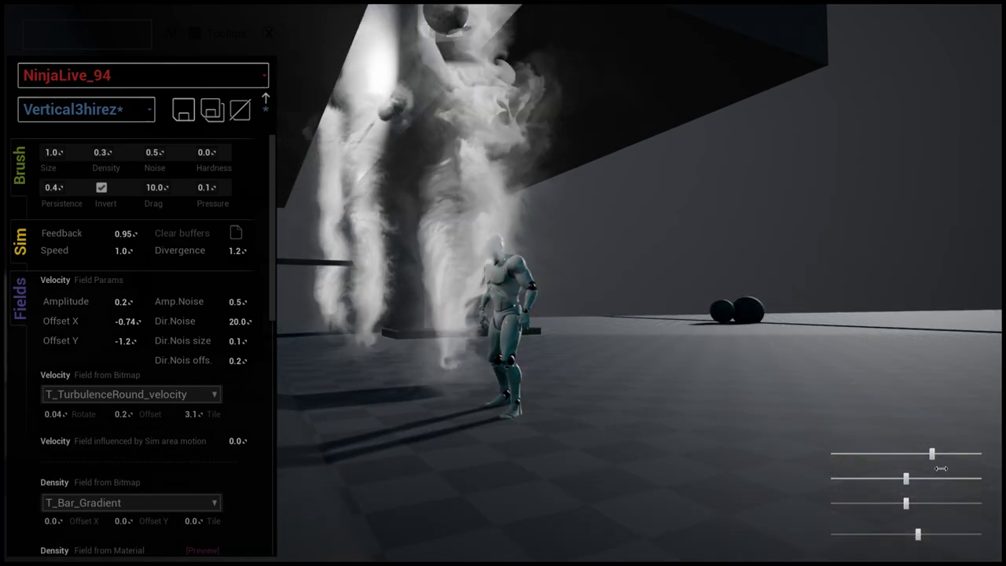
pyautogui.click(941, 469)
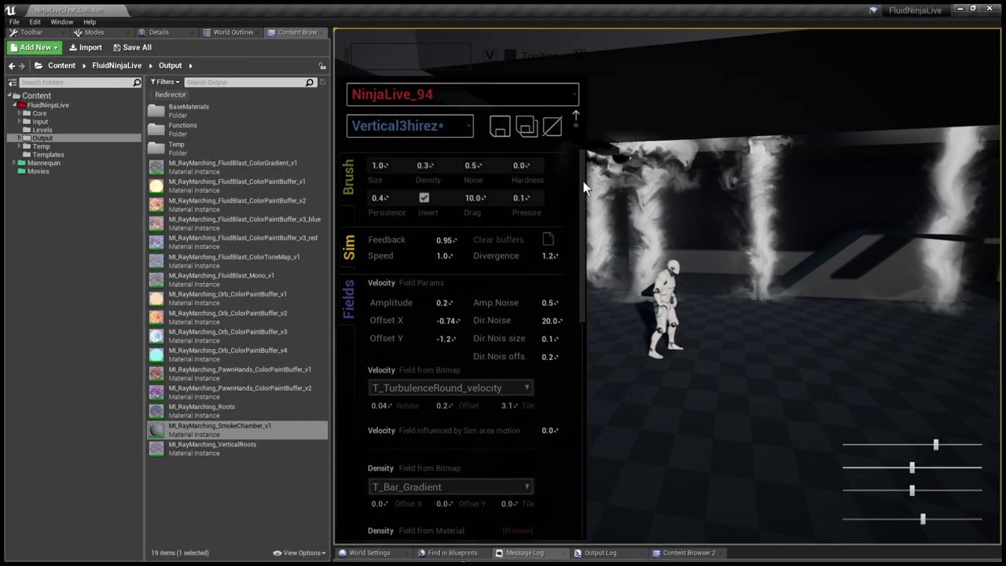
pyautogui.press('Escape')
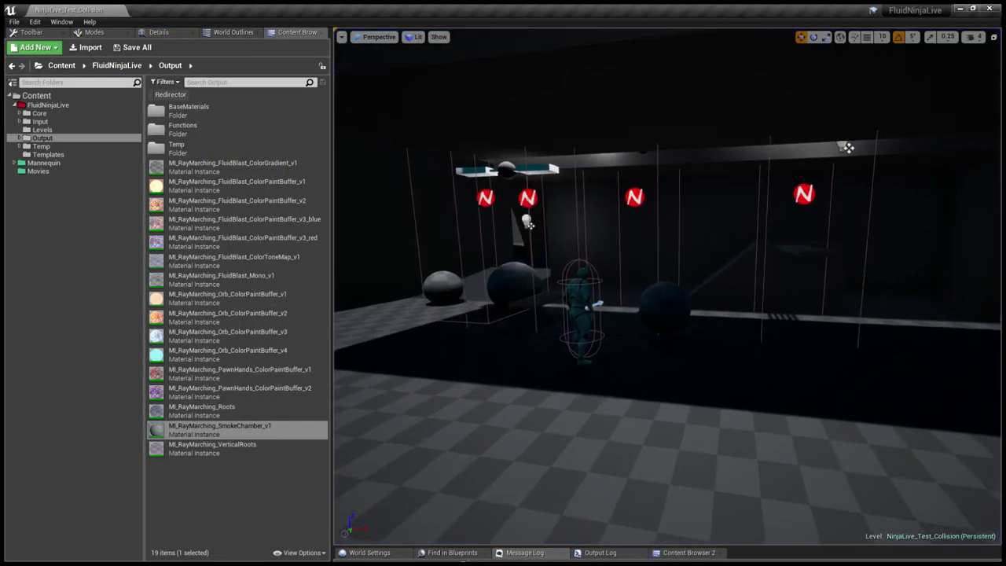